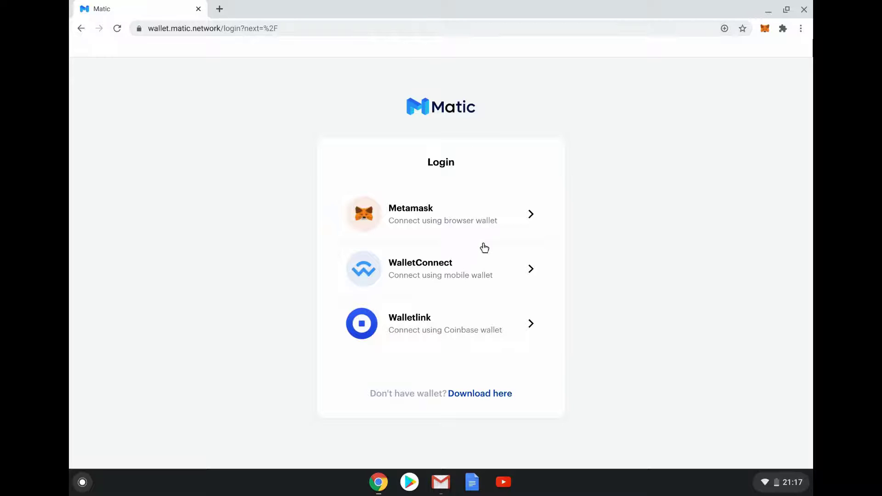
Step: Log in with MetaMask, connect Account 1 to Matic Wallet and sign the login request
click(435, 215)
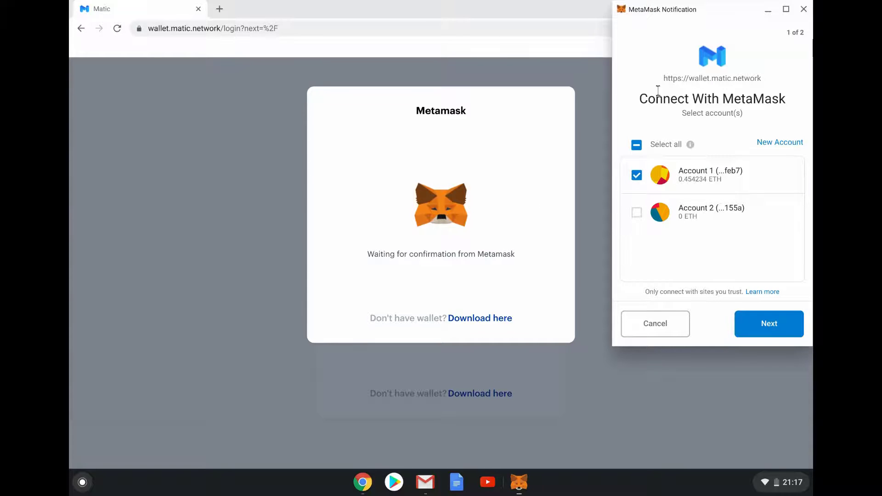
click(754, 327)
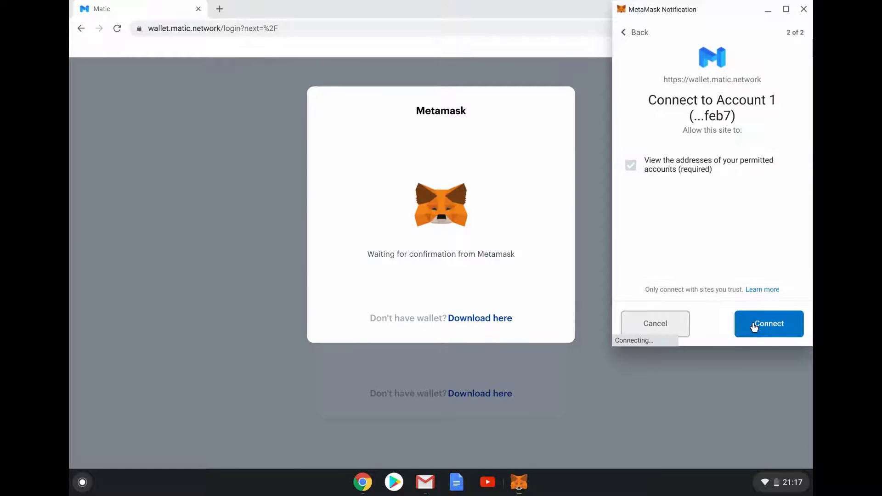
click(754, 327)
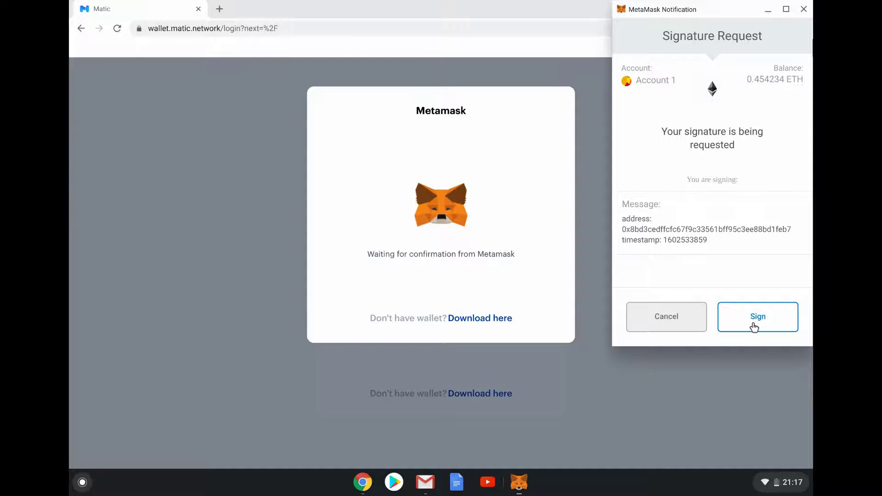
click(754, 327)
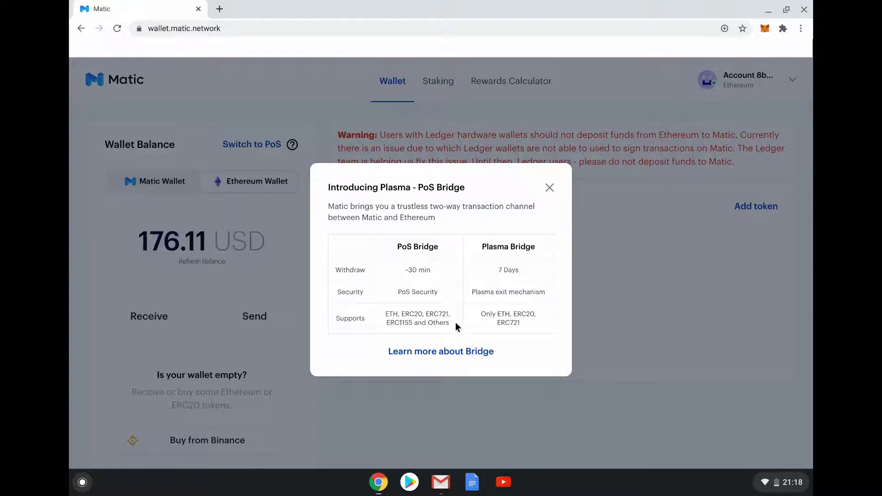
Step: Close the bridge introduction and compare Matic and Ethereum balances, ending on Matic's 0 USD balance
click(549, 190)
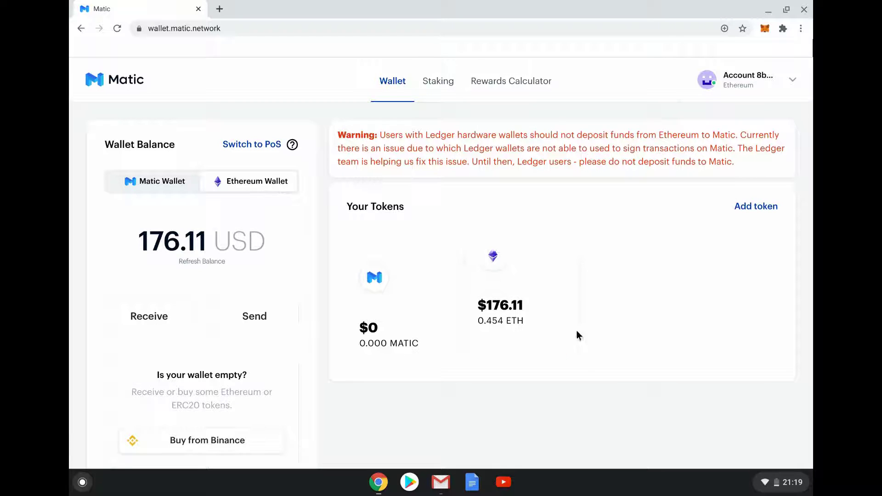
mouse_move(507, 295)
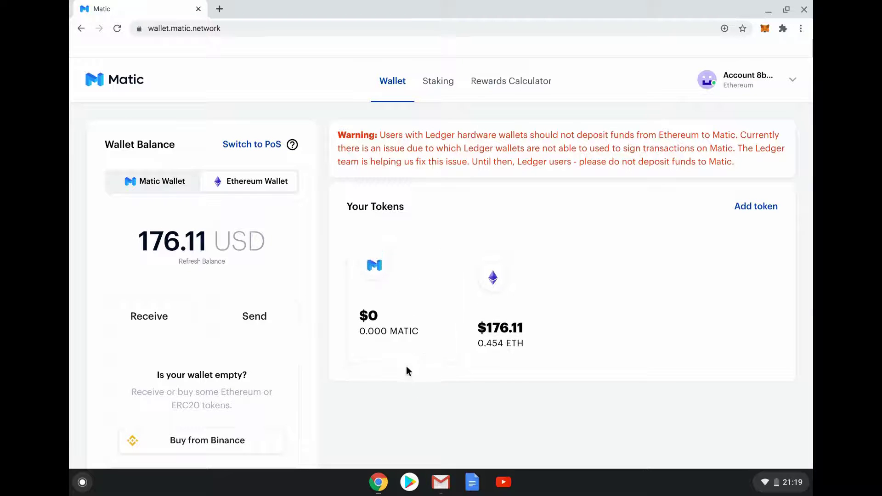
mouse_move(393, 352)
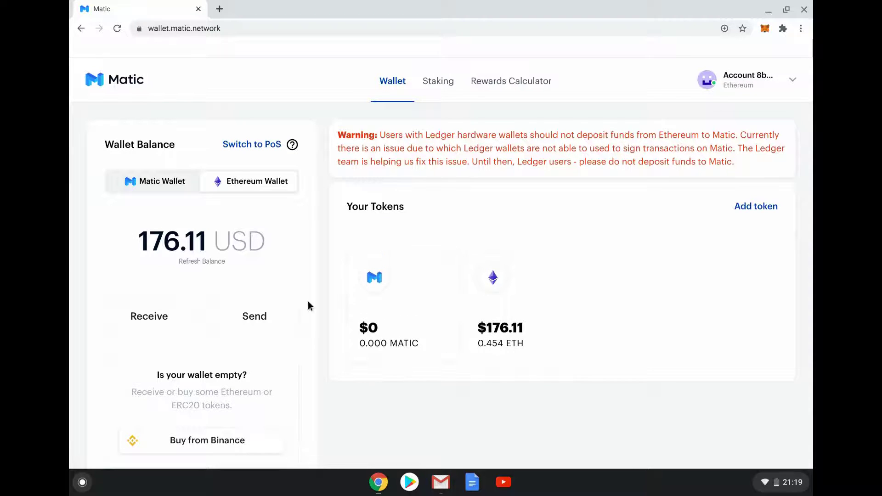
click(160, 183)
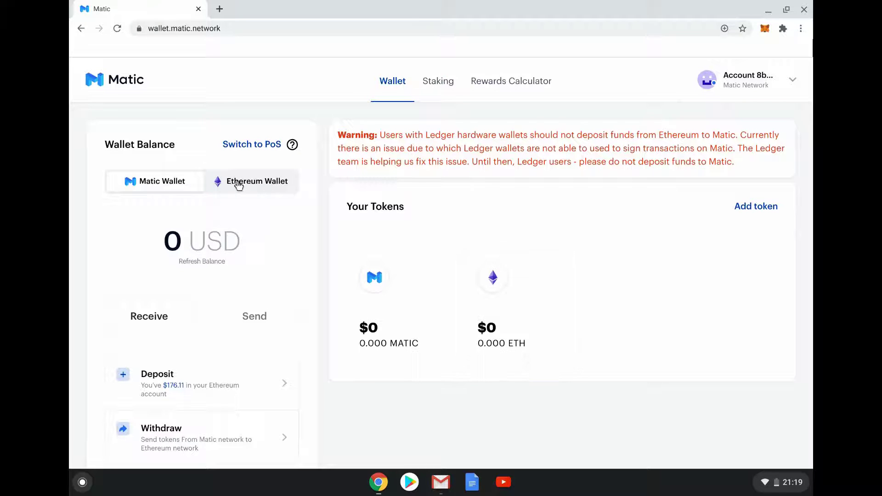
click(268, 186)
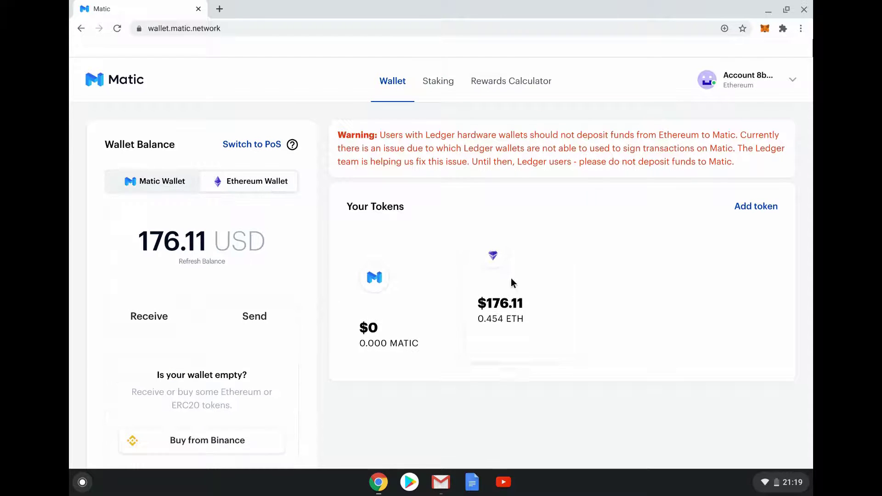
click(165, 190)
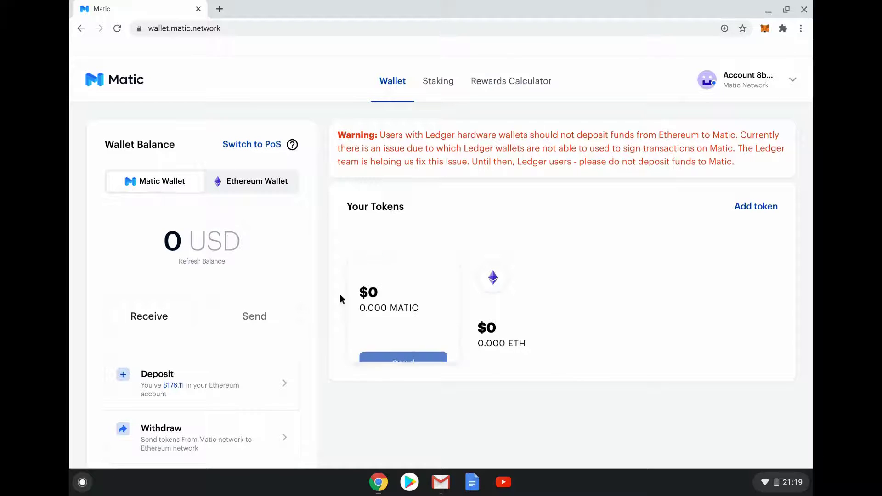
click(235, 184)
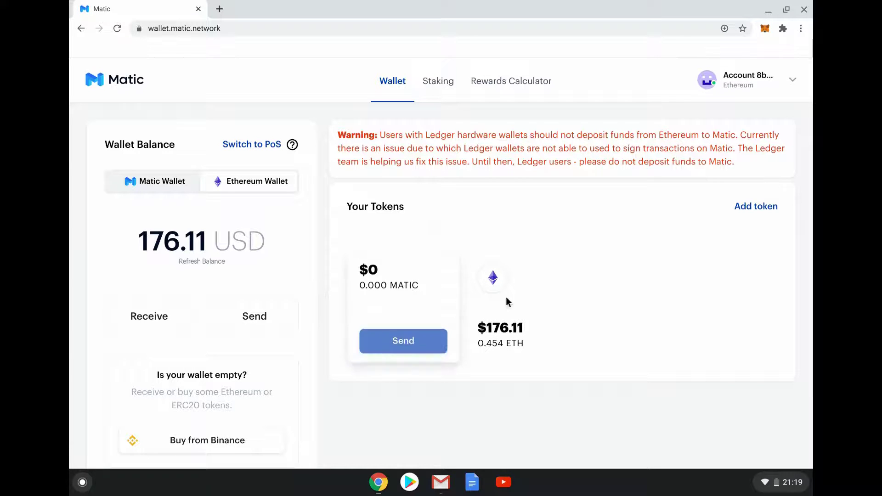
mouse_move(557, 335)
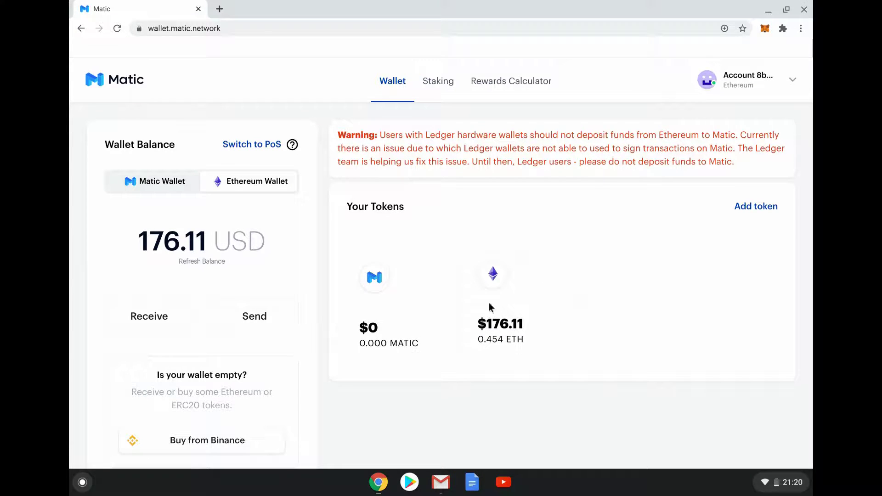
mouse_move(393, 308)
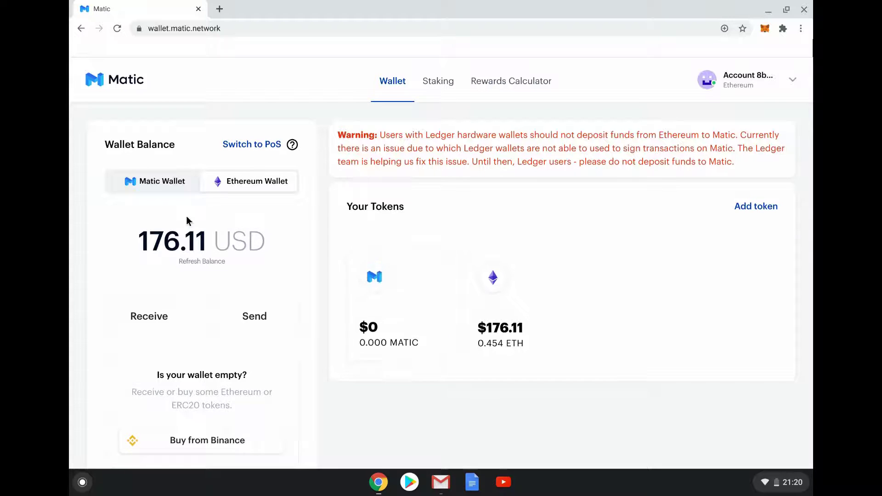
click(165, 184)
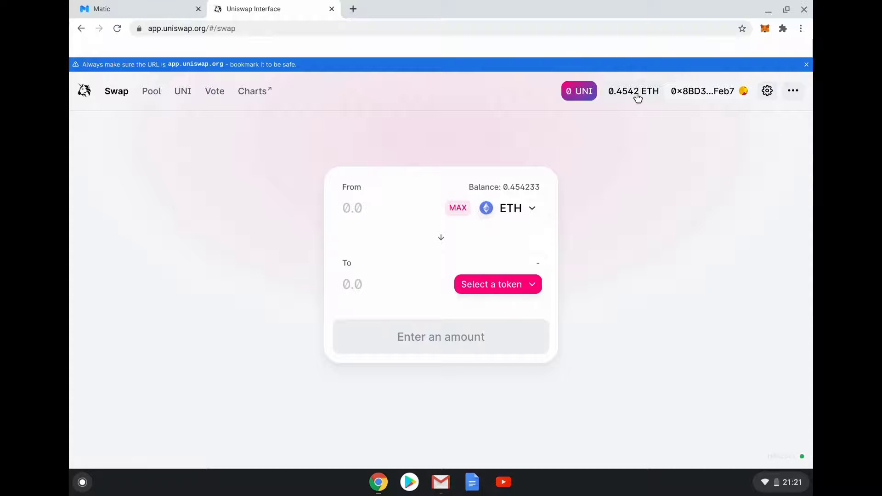
Step: Search for 'matic' and pick MATIC as the token to receive for ETH
click(489, 288)
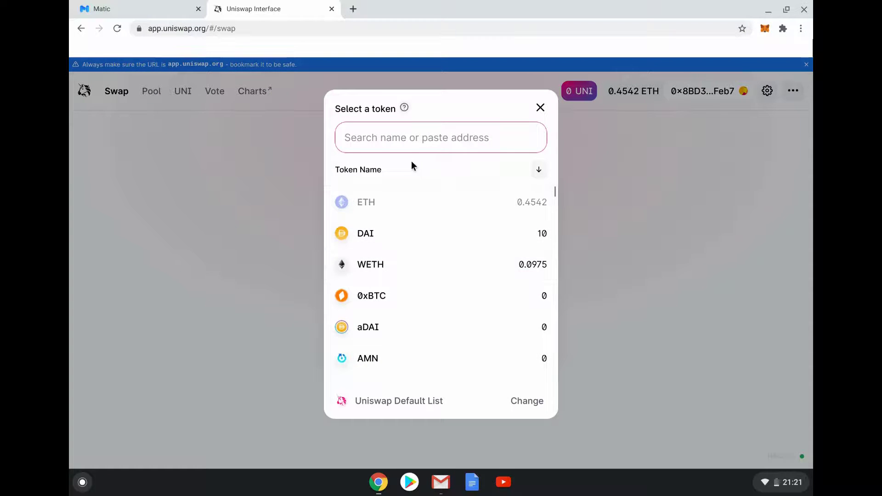
click(404, 138)
text(matic)
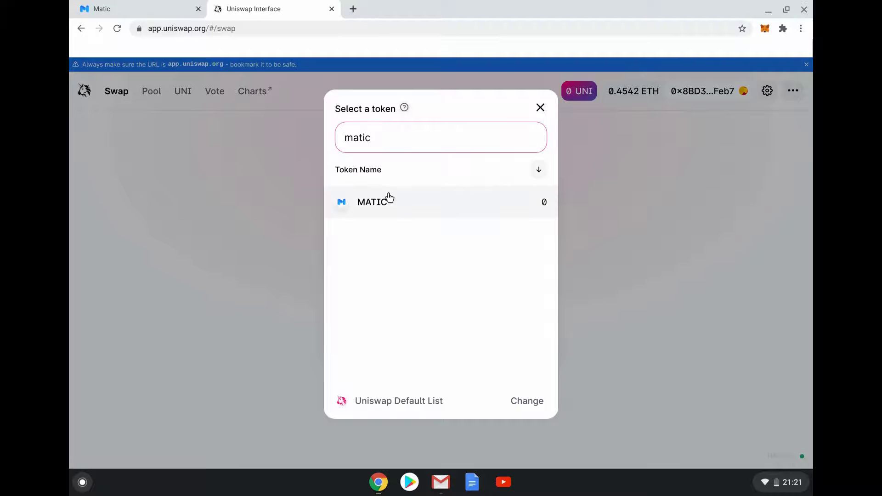
click(388, 197)
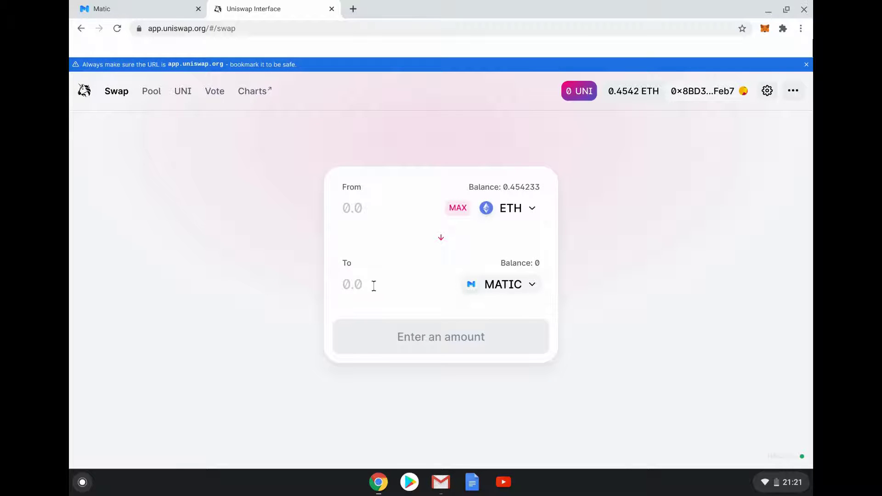
Step: Enter 0.1 ETH as the swap amount, estimating 2124.62 MATIC out
click(365, 283)
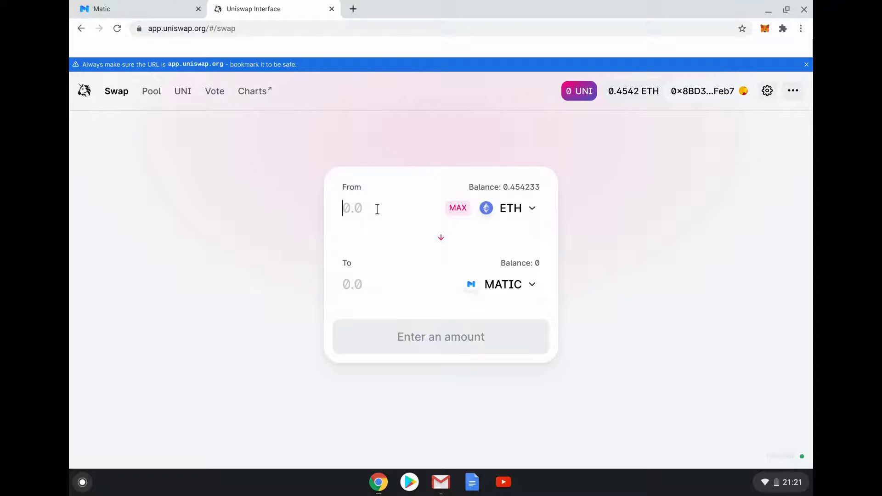
text(0.1)
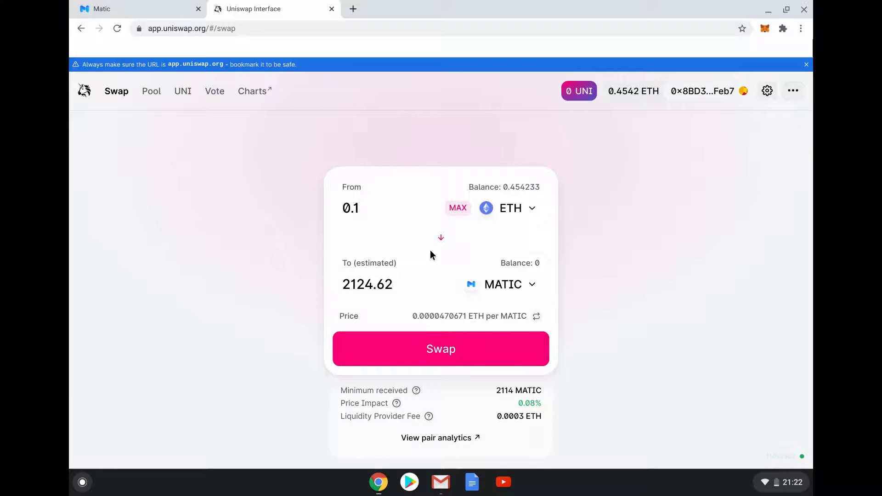
Step: Review and confirm the 0.1 ETH to MATIC swap
click(438, 351)
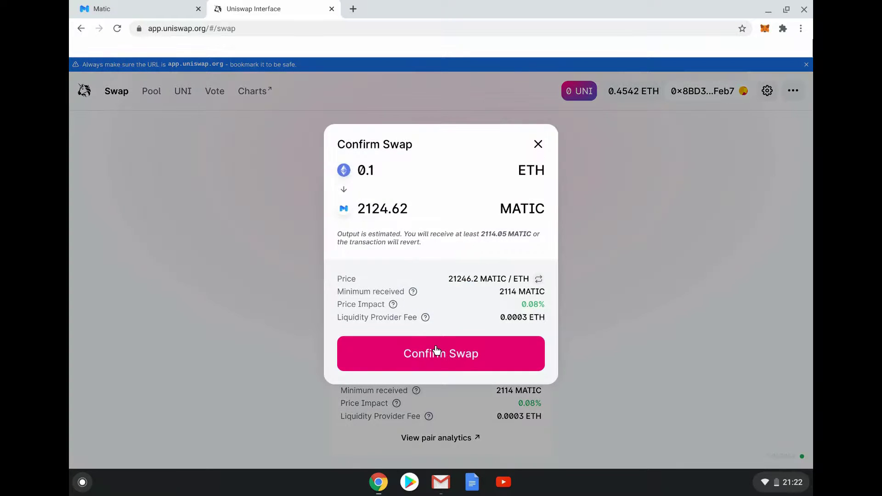
click(434, 361)
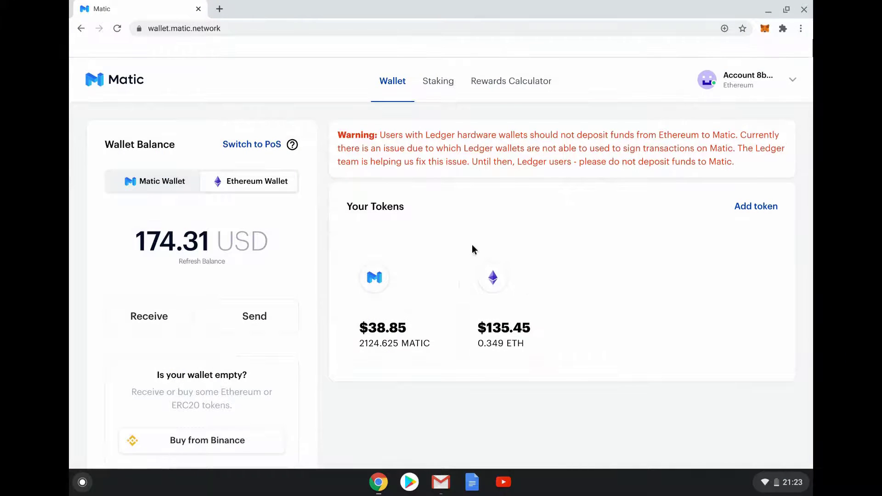
Step: Check the Ethereum wallet balance of 171.51 USD: 2124.625 MATIC and 0.348 ETH
mouse_move(463, 241)
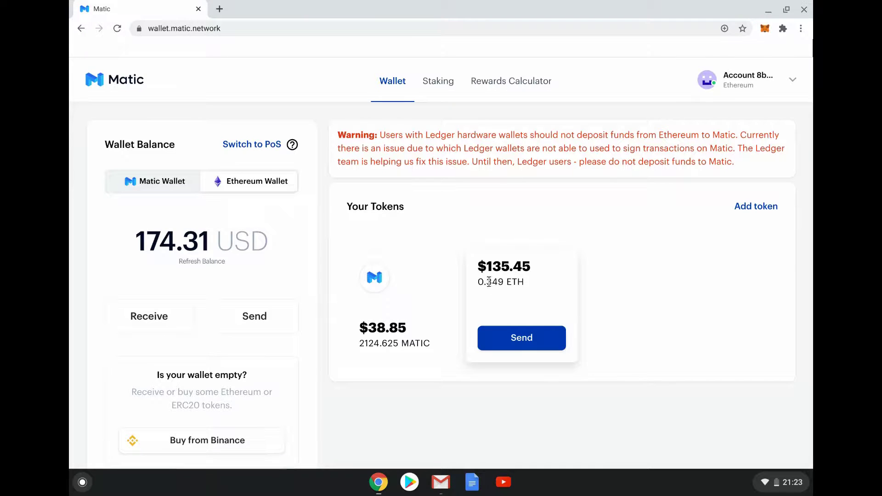
mouse_move(382, 358)
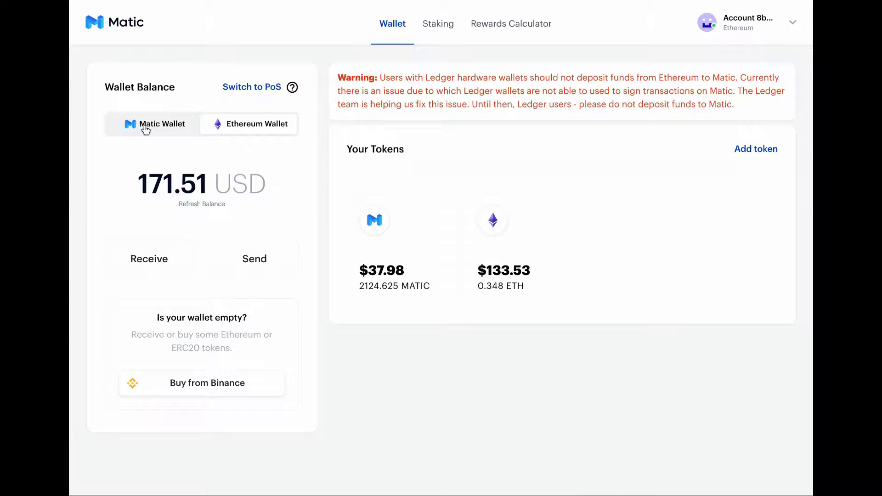
Step: From the Matic Wallet tab, deposit 50% of the MATIC (1062.312) to the Matic network
click(171, 129)
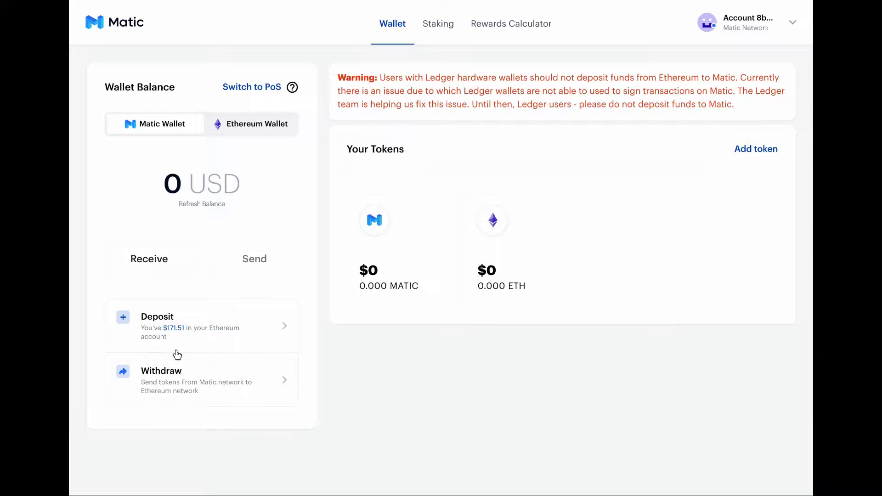
click(150, 325)
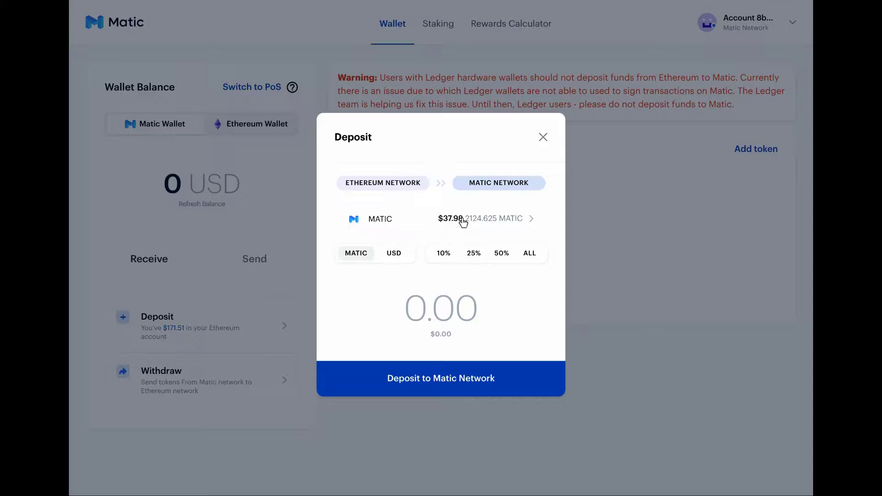
click(501, 259)
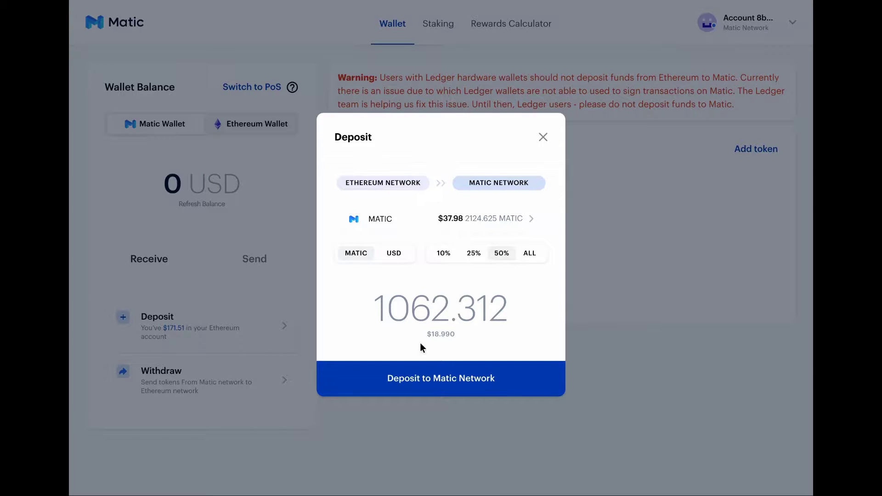
click(439, 383)
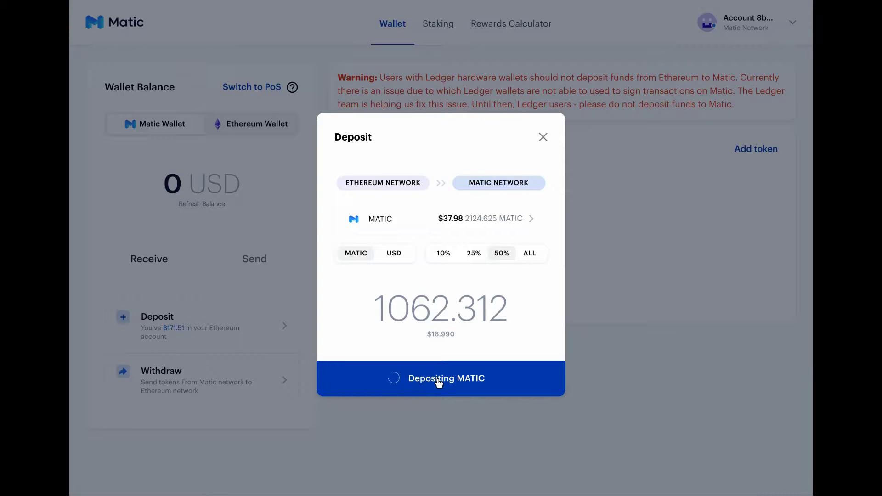
Step: Approve the Matic site's permission to spend MATIC in MetaMask
mouse_move(772, 6)
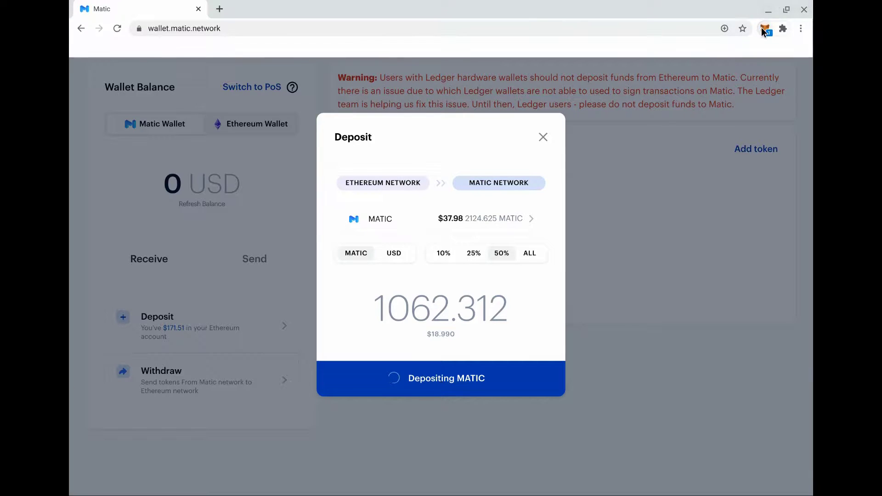
click(762, 28)
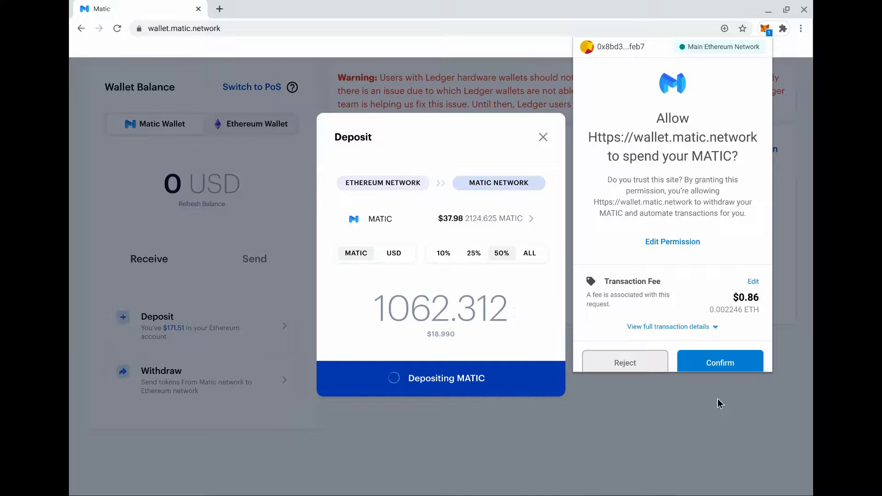
click(721, 363)
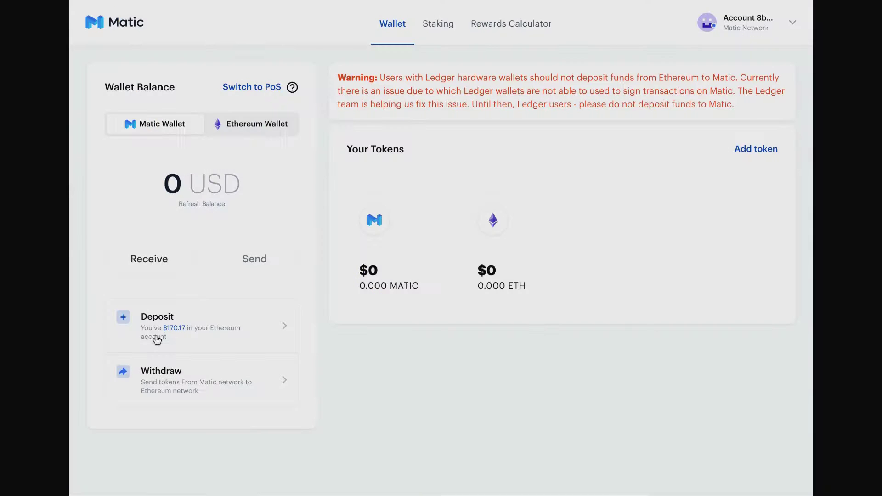
Step: Resubmit the 50% (1062.312 MATIC) deposit to the Matic network
click(156, 339)
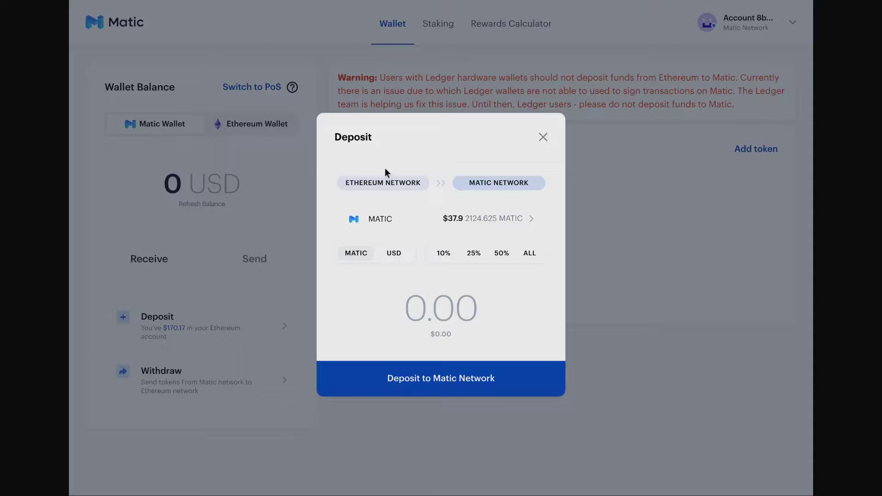
click(501, 253)
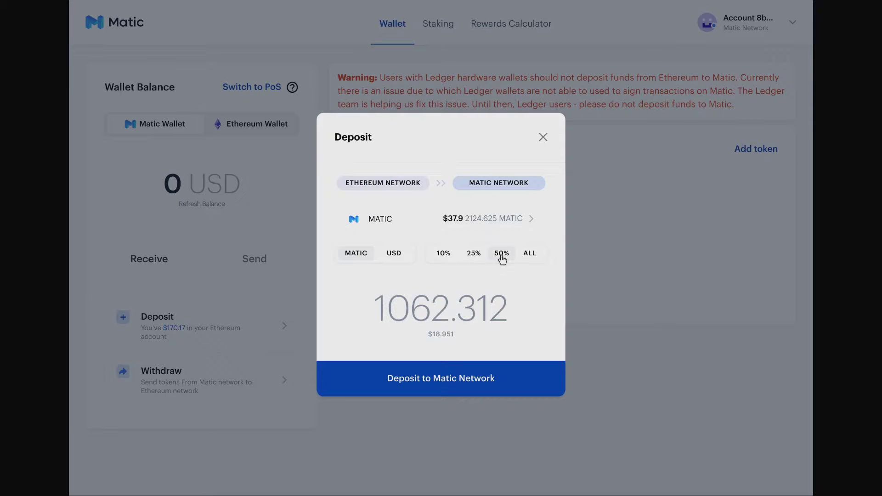
click(420, 380)
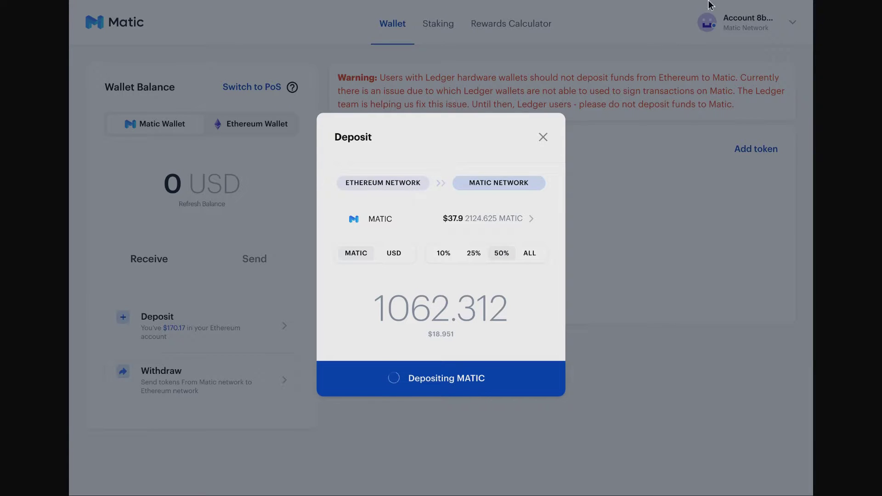
Step: Confirm the deposit transaction in MetaMask
mouse_move(724, 4)
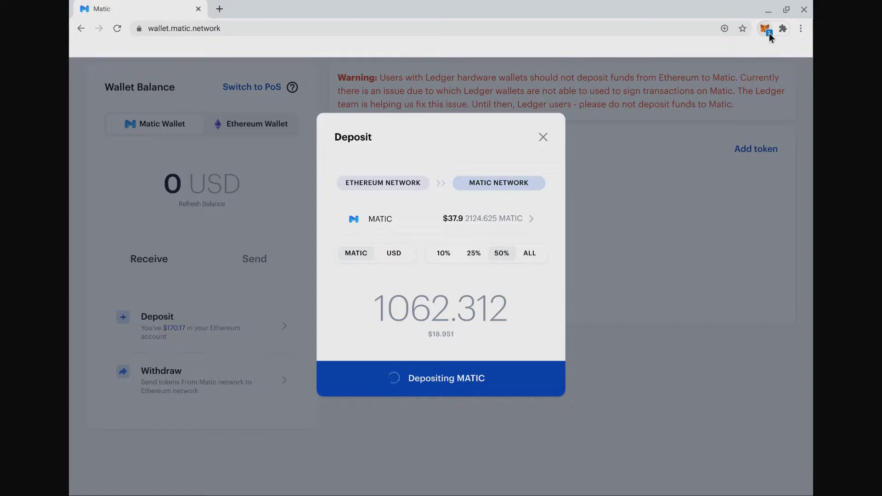
click(767, 31)
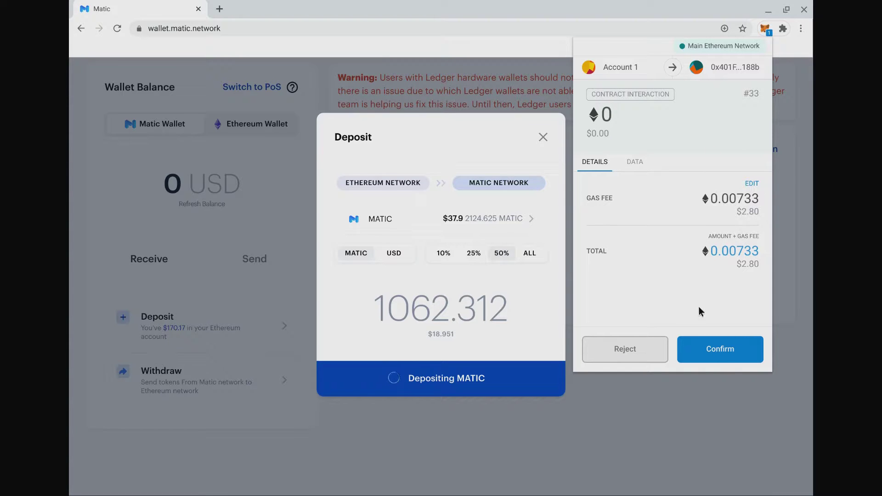
click(721, 351)
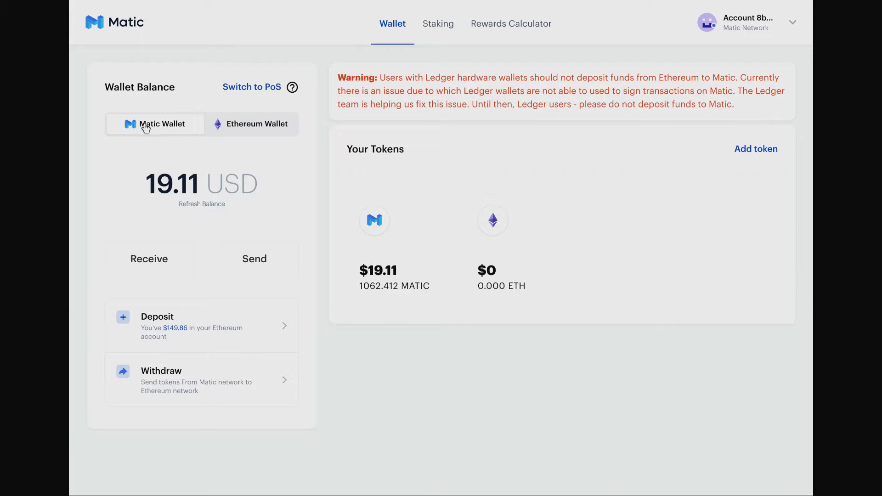
mouse_move(373, 294)
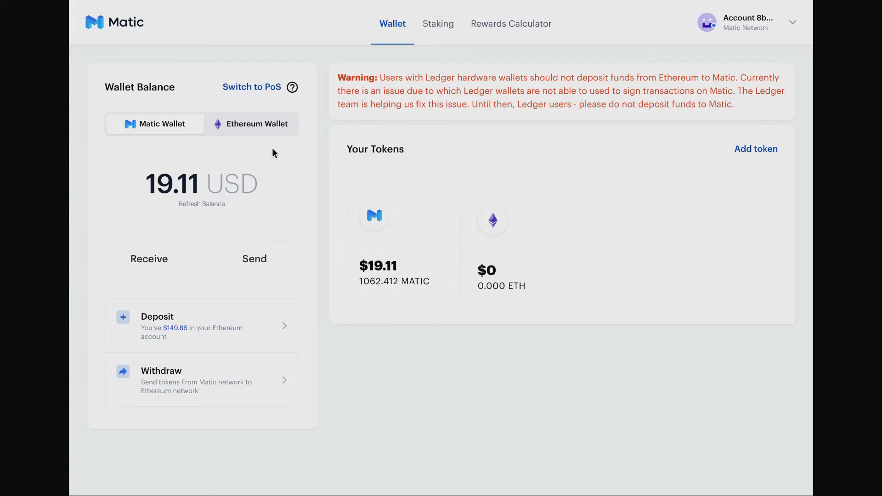
click(256, 121)
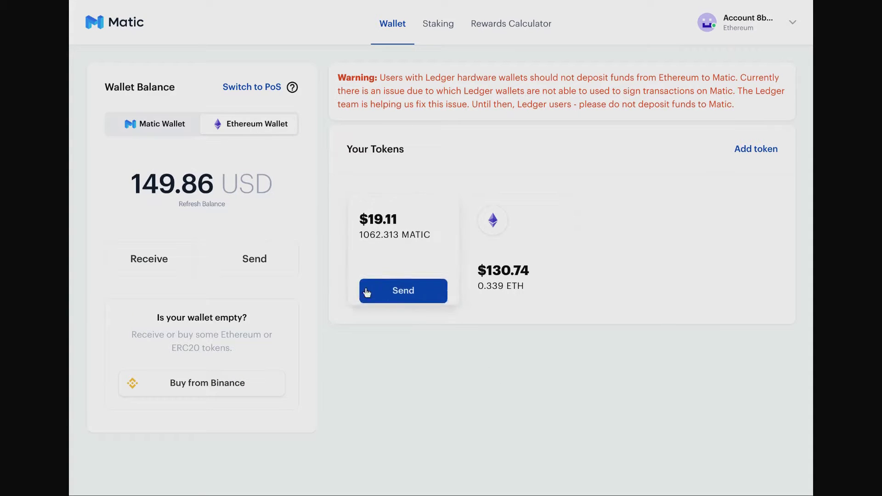
mouse_move(366, 246)
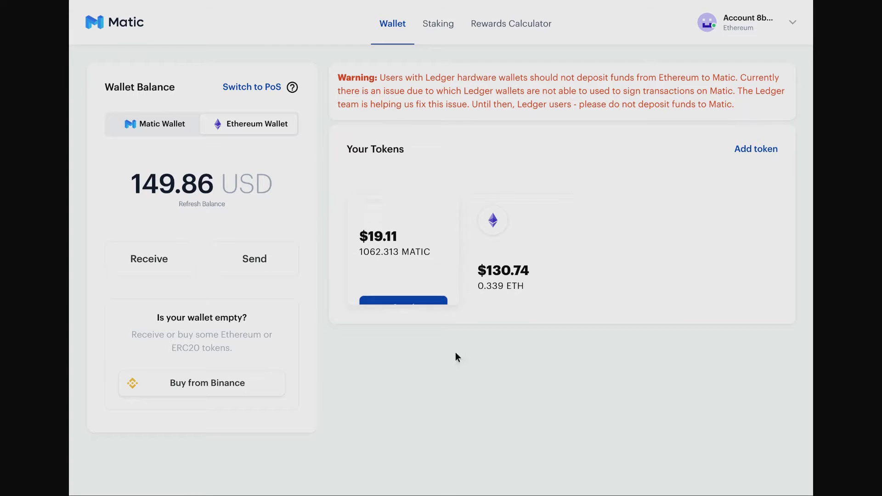
click(144, 128)
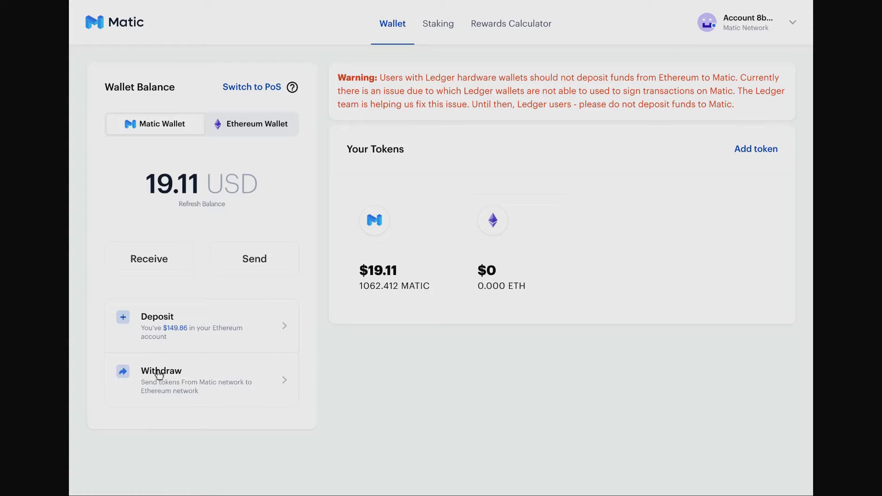
click(179, 393)
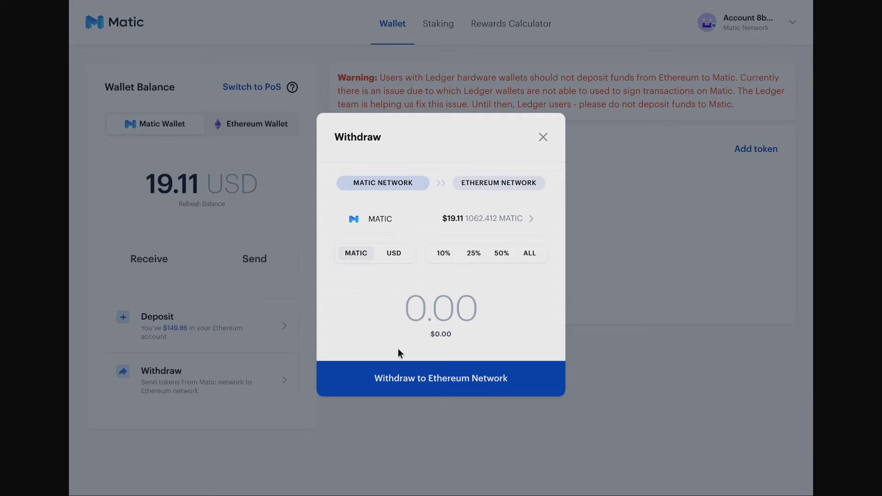
click(543, 136)
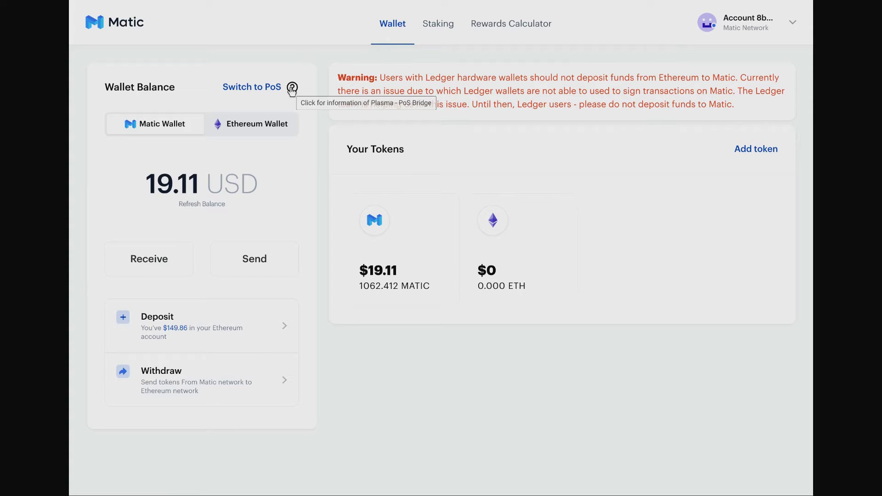
click(292, 88)
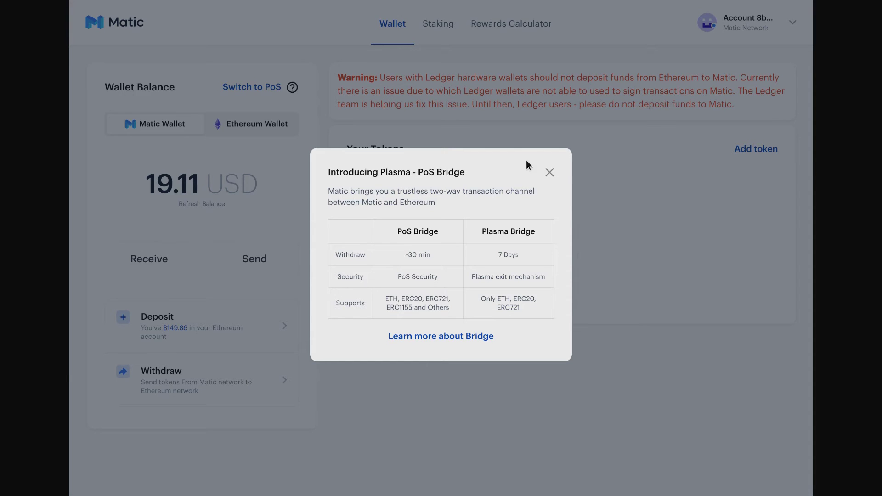
click(548, 173)
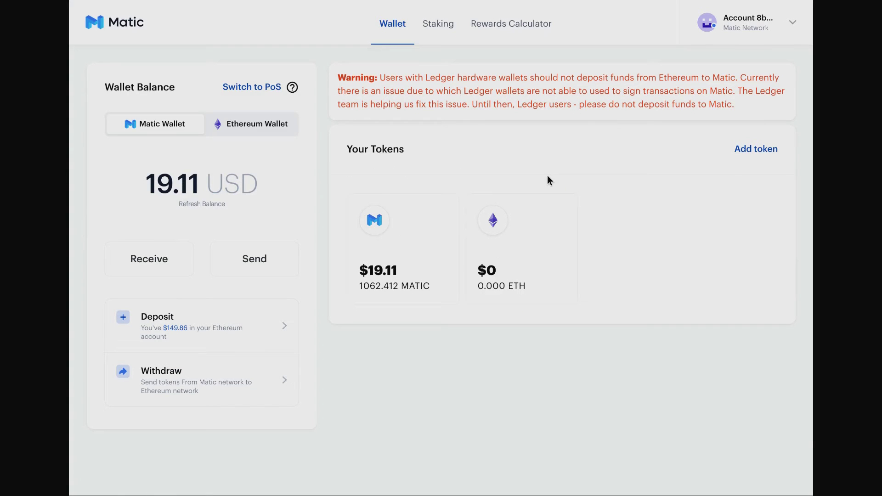